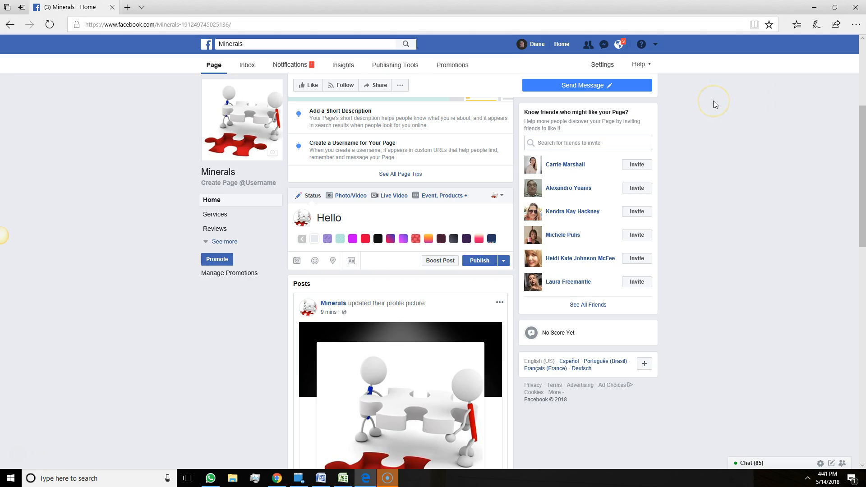
- Start creating a new Business or Brand page, leaving the unfinished post on the current page
click(655, 45)
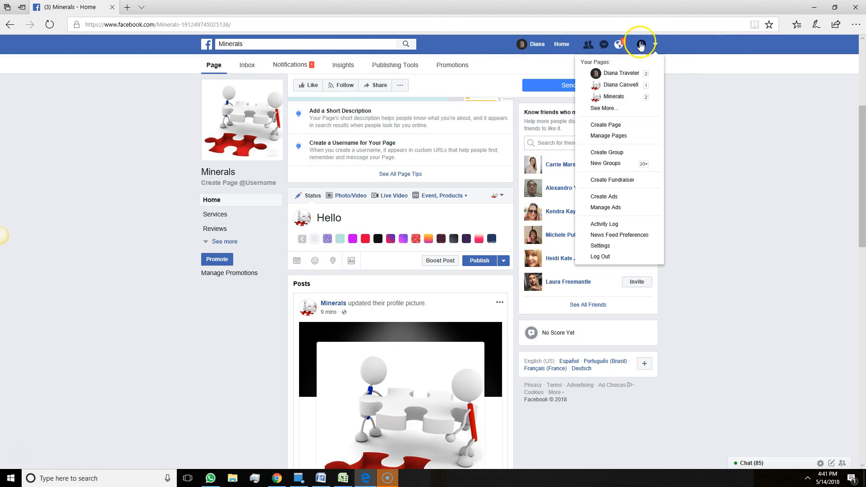
click(605, 125)
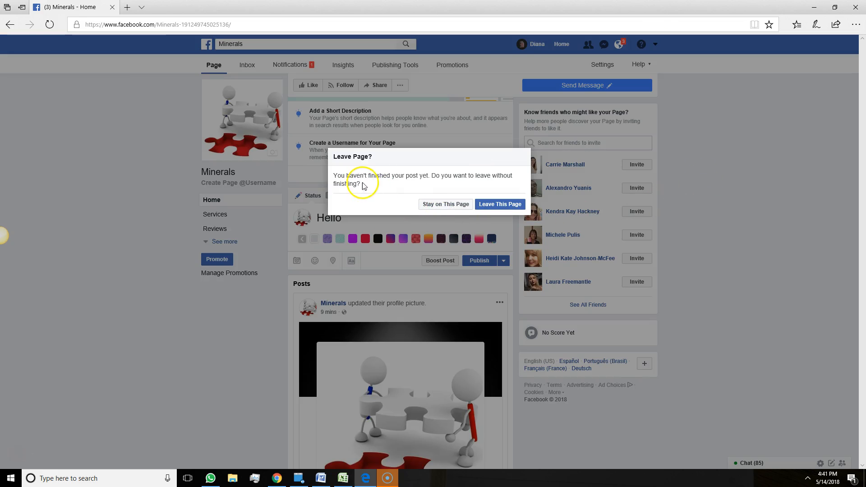
click(500, 204)
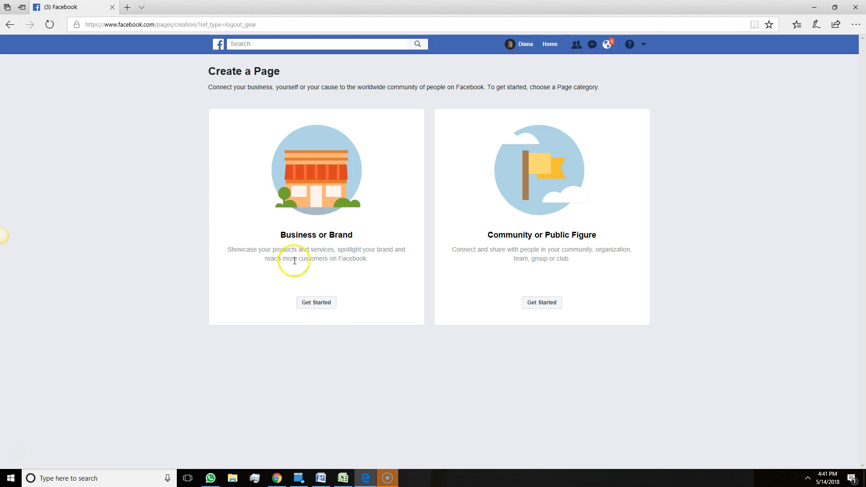
click(322, 303)
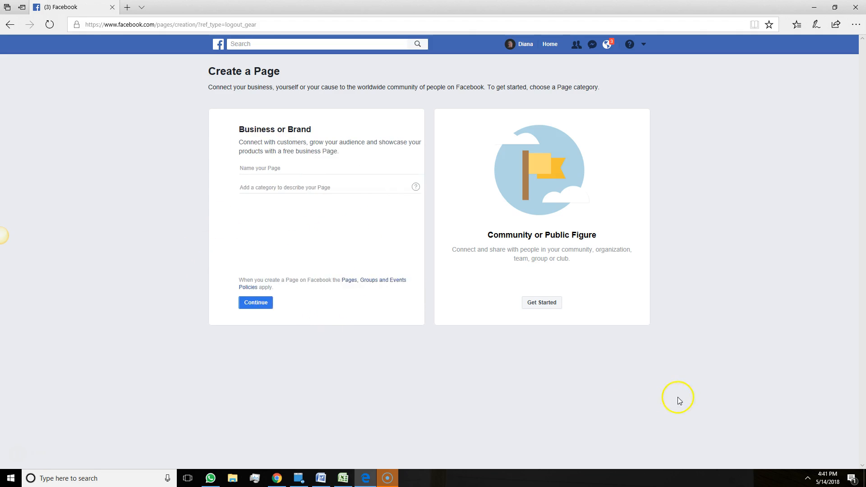
- Name the new page Freemart, set its category to Health & Wellness Website, and continue to the picture setup
click(276, 169)
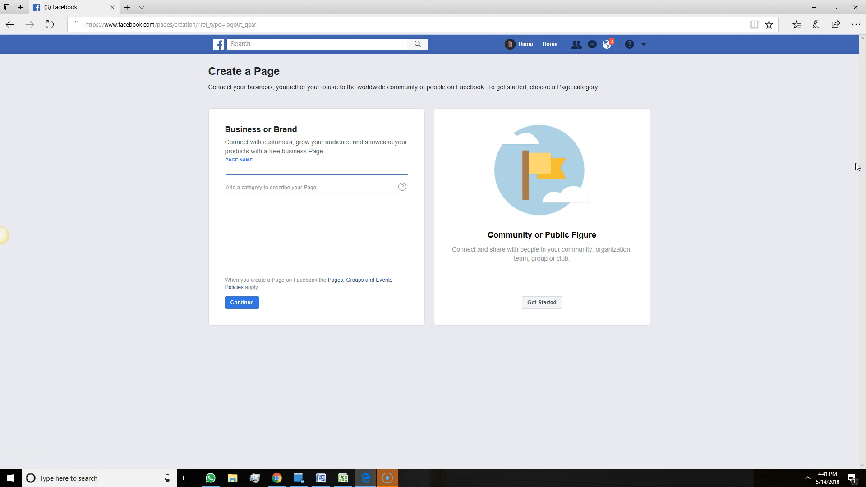
text(reemart)
click(279, 189)
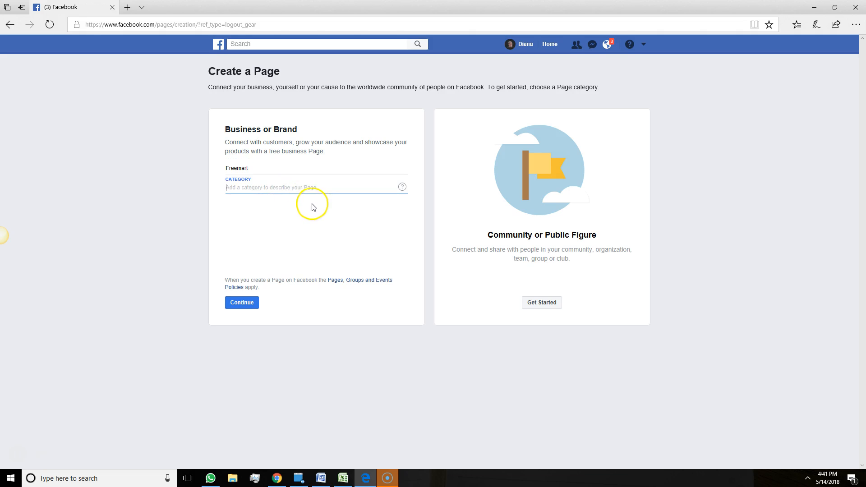
text(h)
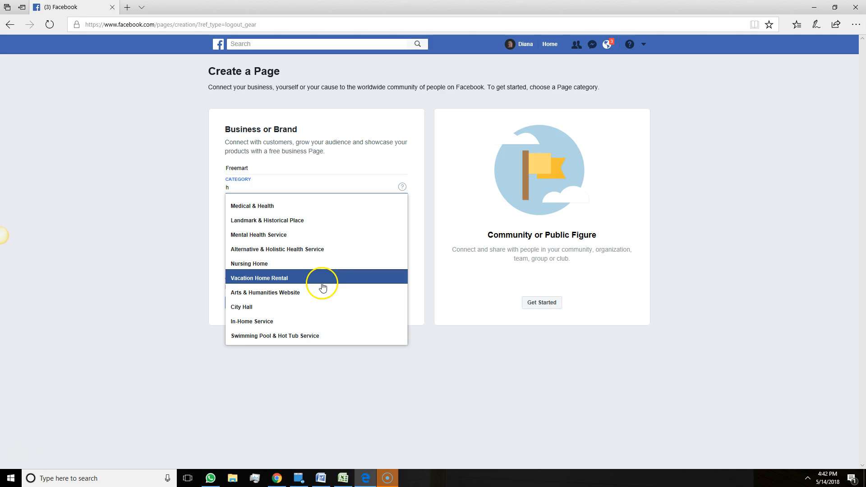
text(ealth)
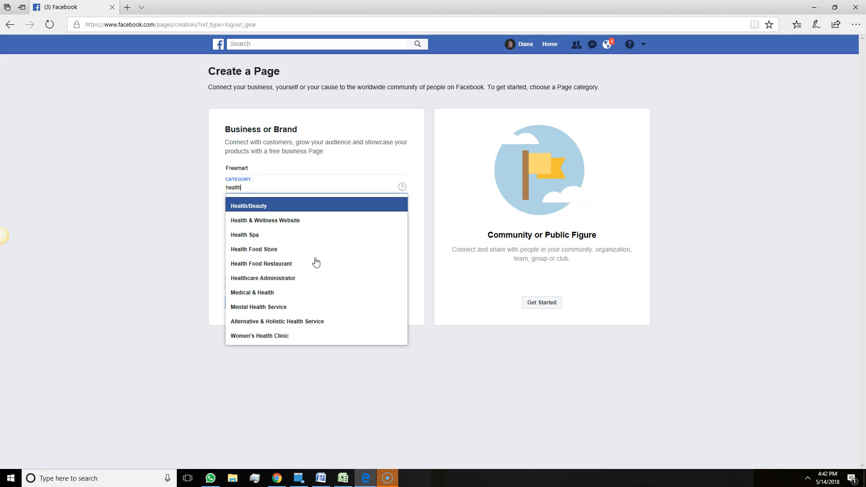
click(341, 225)
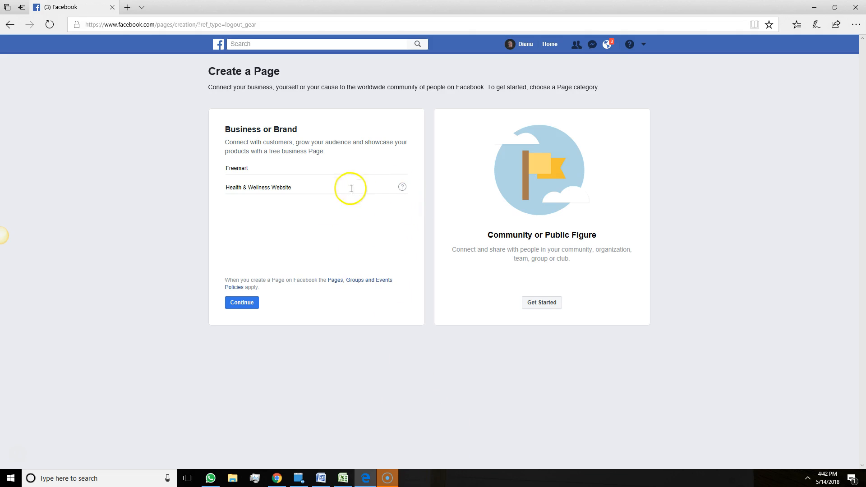
click(240, 306)
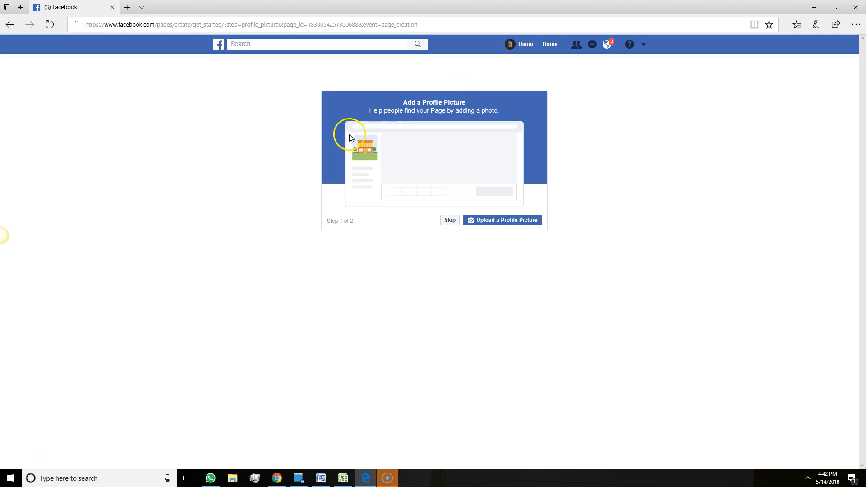
- Upload akalinehealth.jpg as the profile picture and the black reflective name banner from the imagesbiz folder as the cover photo
click(507, 223)
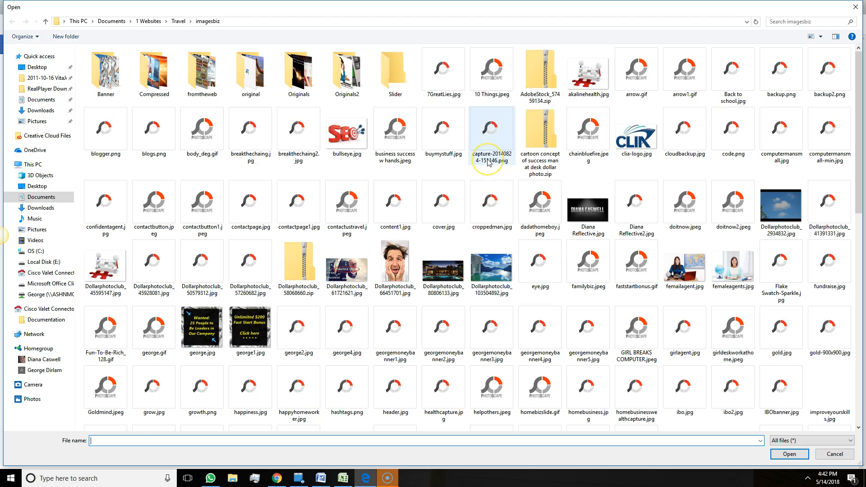
double_click(589, 73)
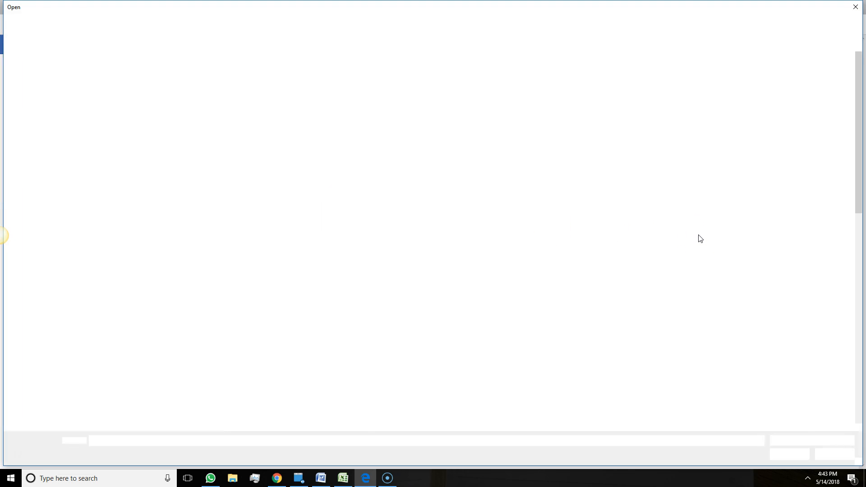
click(588, 211)
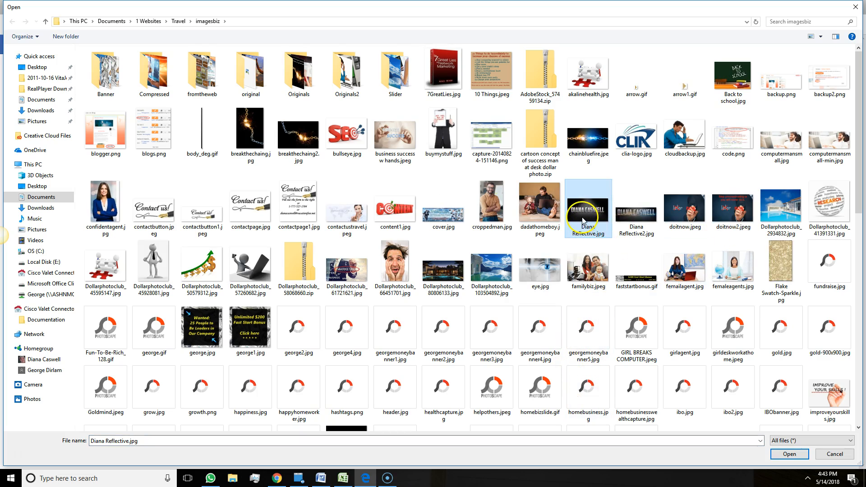
double_click(588, 210)
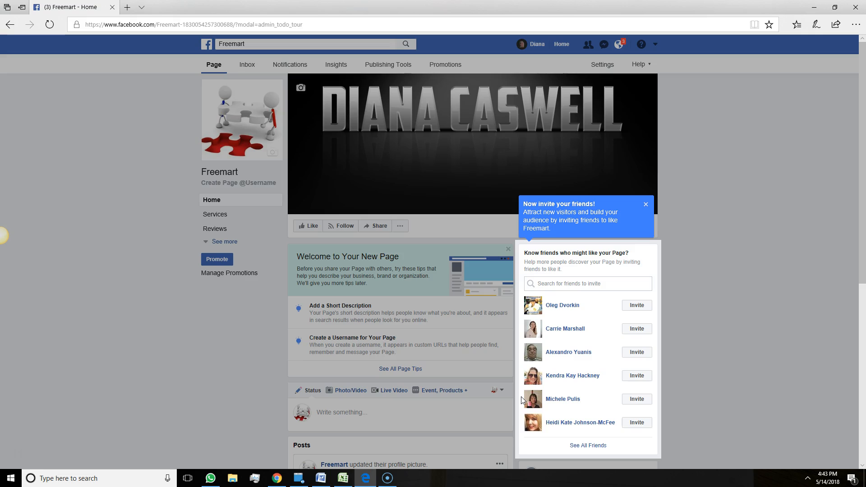
- Dismiss the invite-friends and first-post tour tips and look over the new page
click(643, 204)
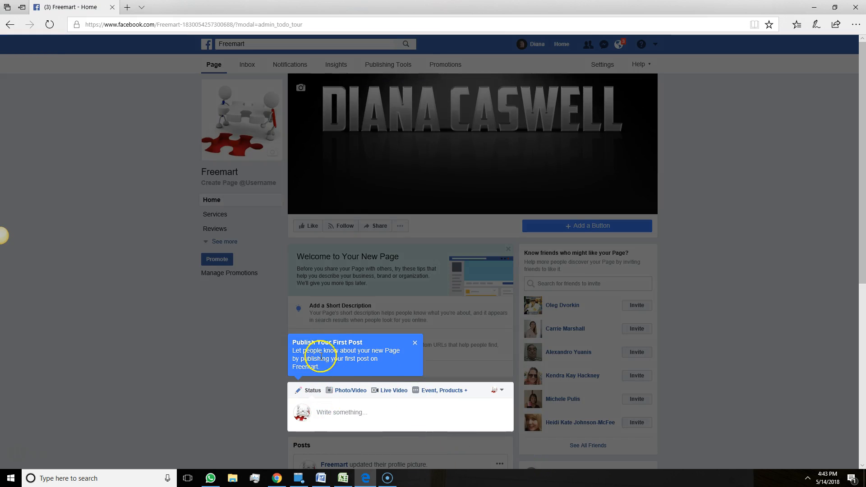
click(416, 343)
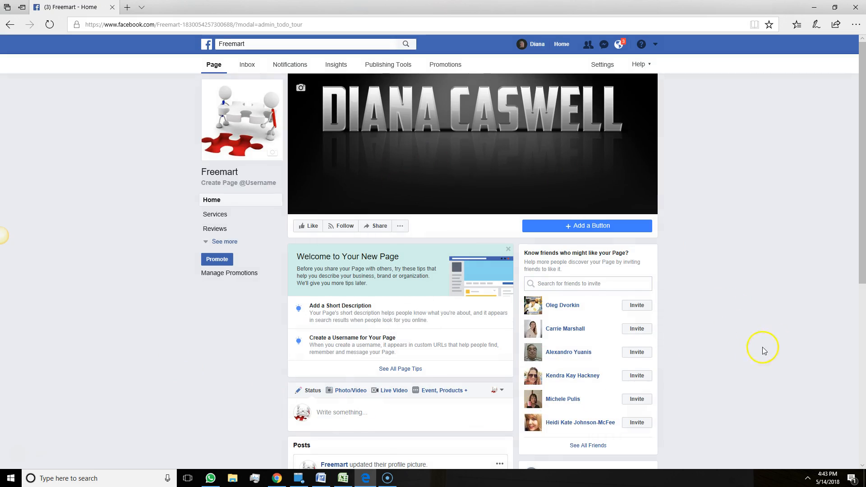
scroll(758, 334, down, 7)
scroll(758, 334, up, 5)
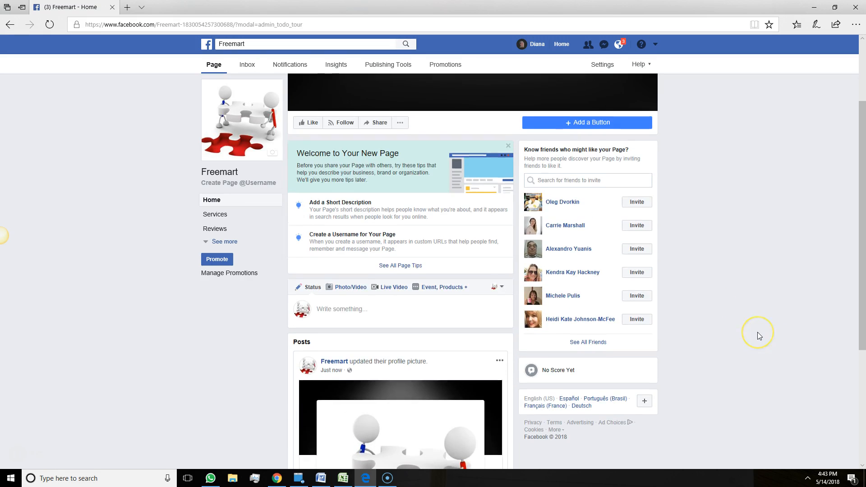
scroll(757, 332, up, 2)
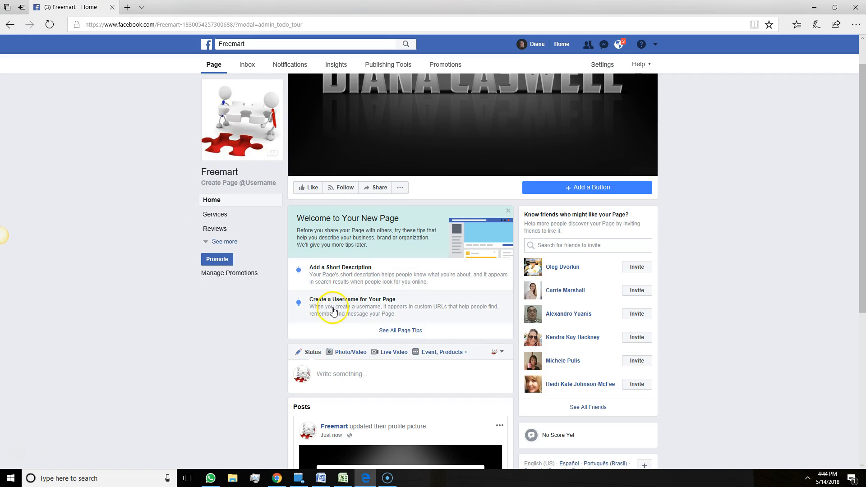
- View the page's short description form and close it without entering anything
click(340, 267)
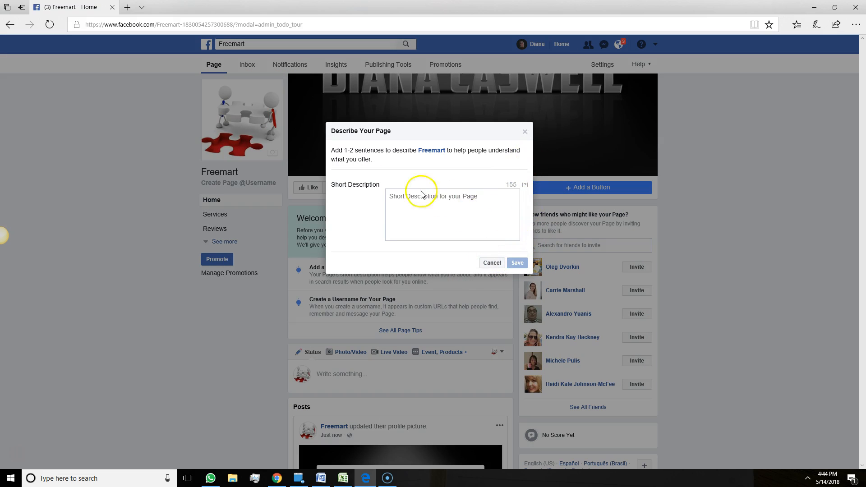
click(493, 263)
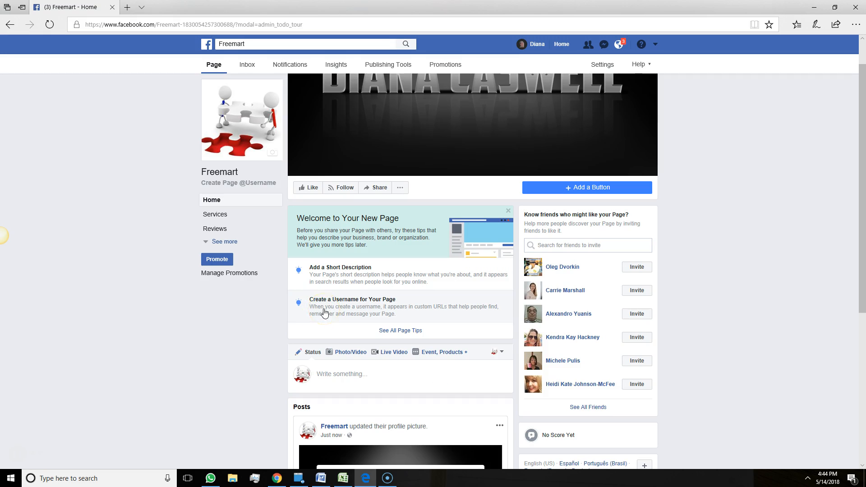
click(324, 312)
click(332, 245)
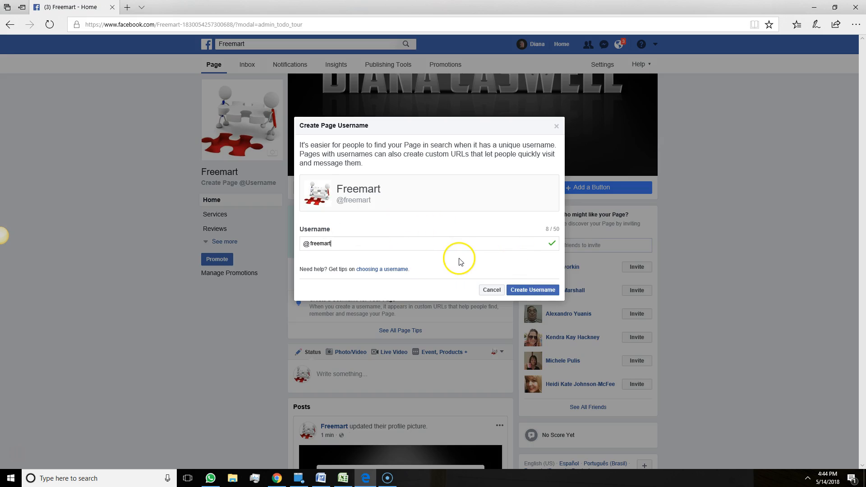
click(547, 291)
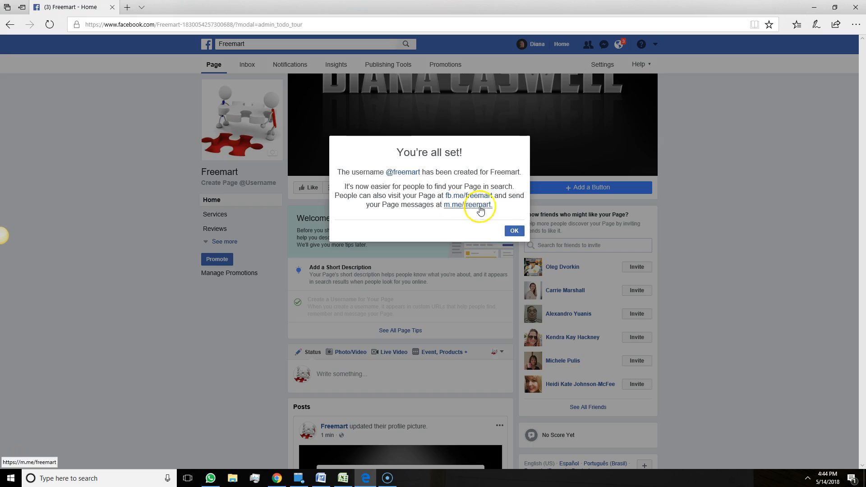
click(515, 231)
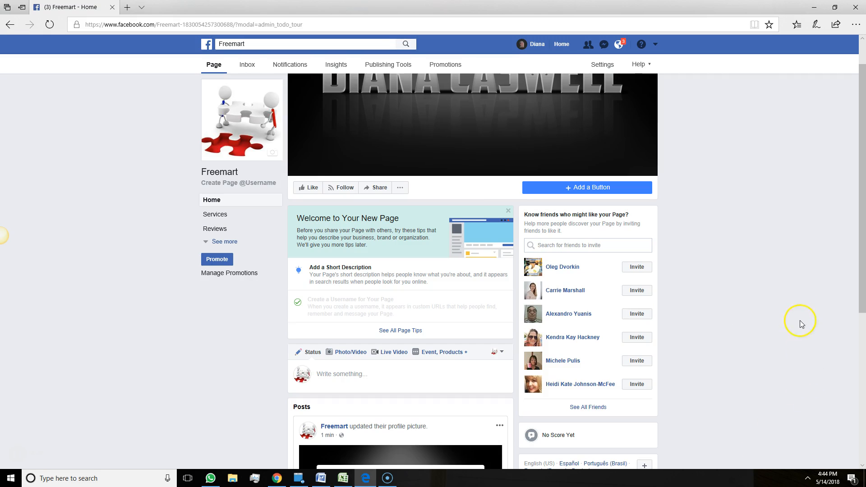
- Try to add a Send Message button to the page from the contact options, with Facebook Messenger as its destination
click(585, 192)
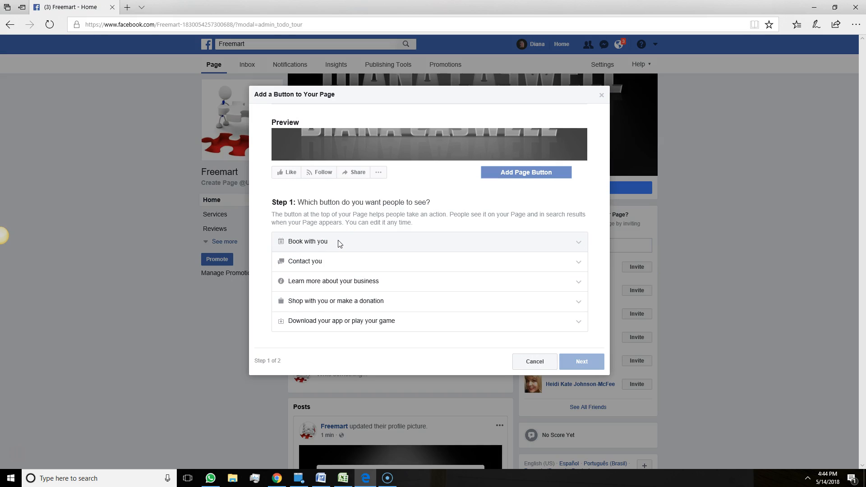
click(316, 241)
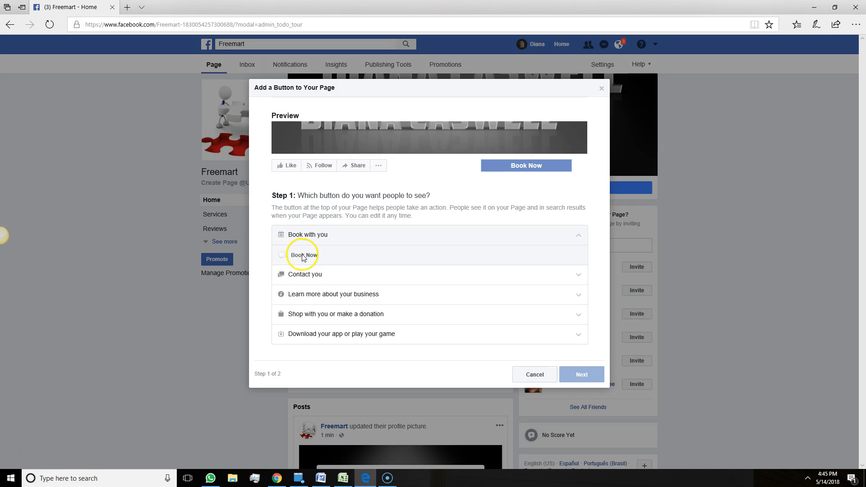
click(300, 274)
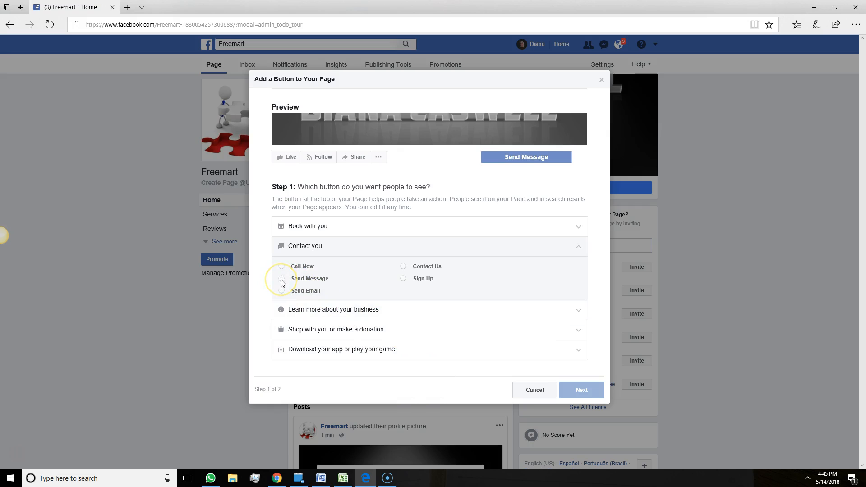
click(310, 278)
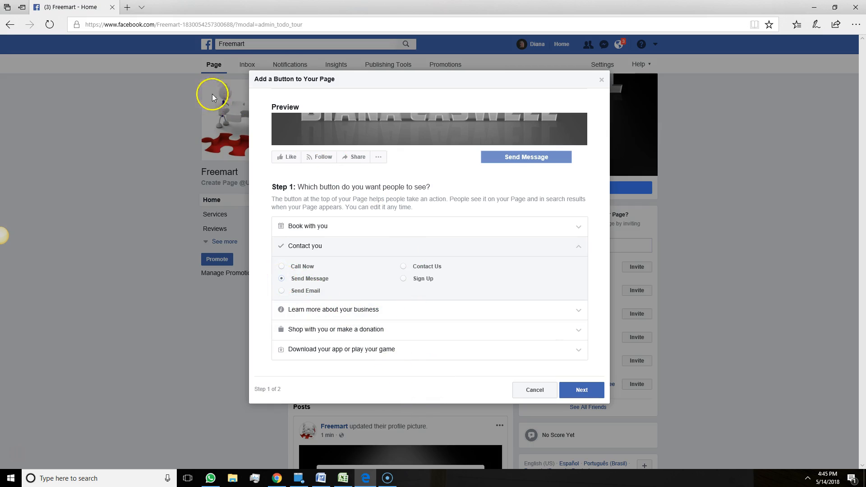
click(574, 391)
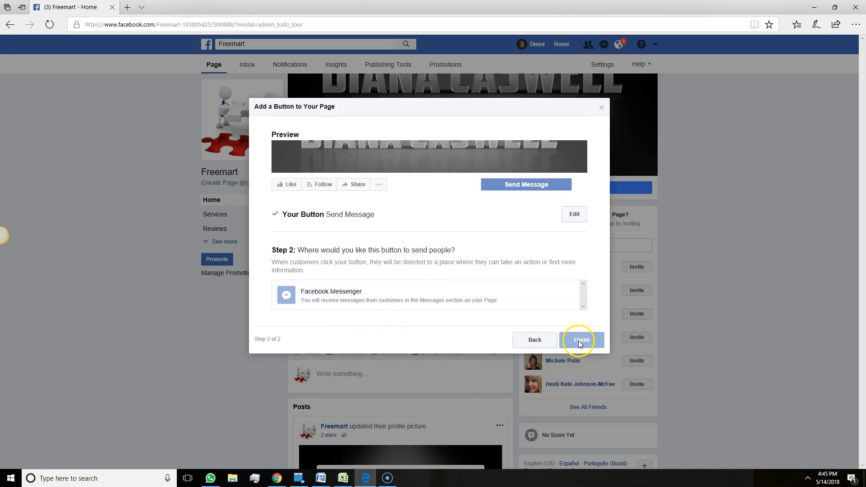
click(602, 107)
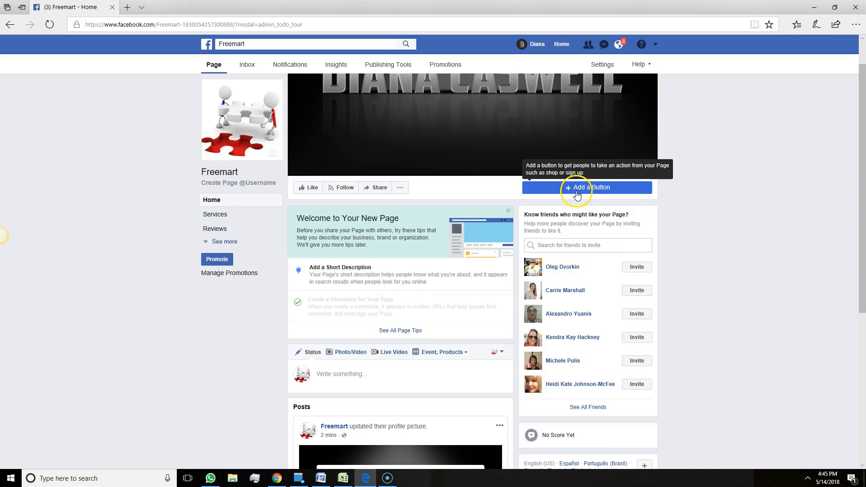
- Open the page's settings and view the Page Visibility options without changing them
scroll(175, 341, down, 3)
scroll(175, 340, up, 5)
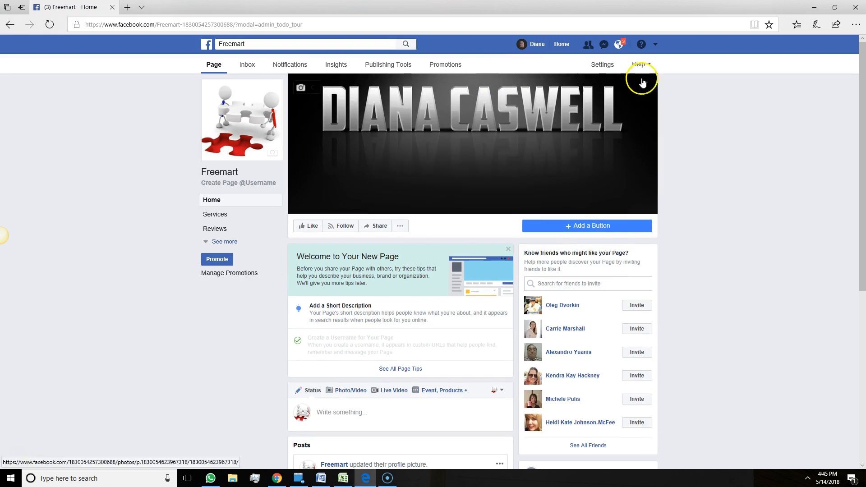
click(603, 65)
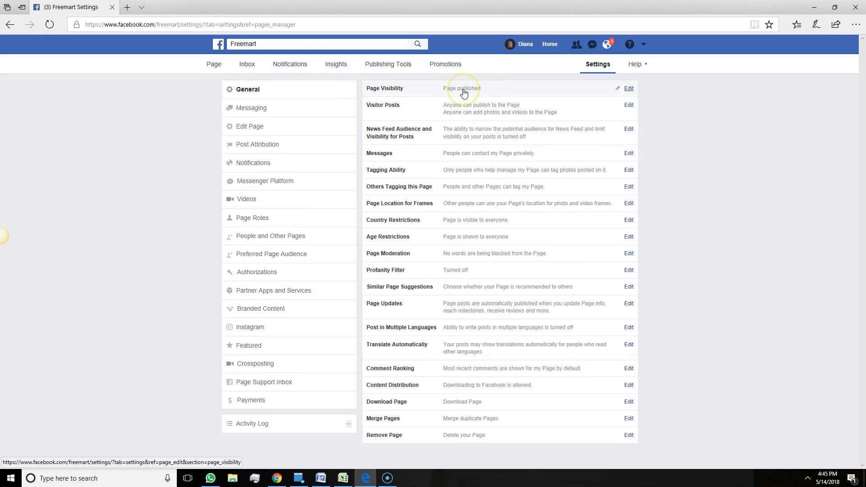
click(464, 93)
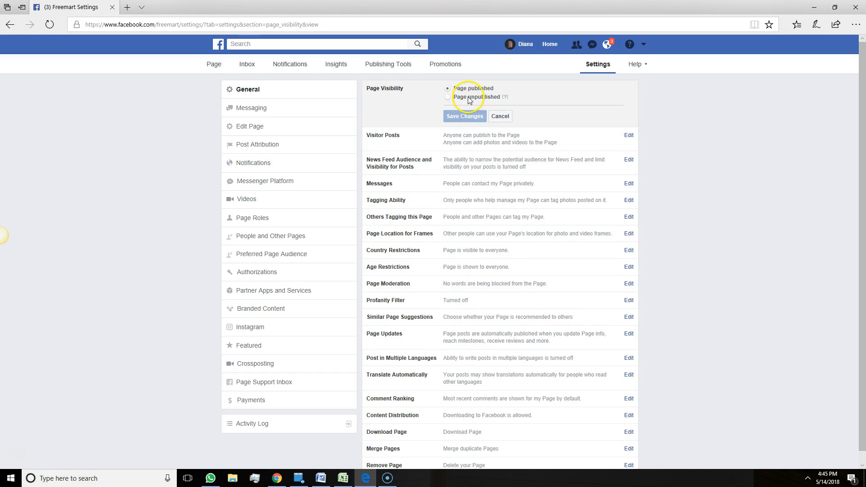
click(503, 116)
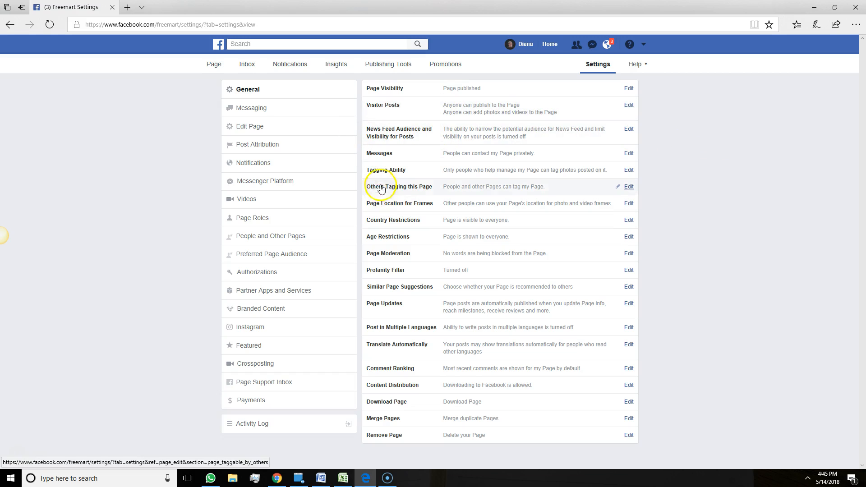
- Turn on review of visitor posts before they are published to the page and save the change
click(522, 114)
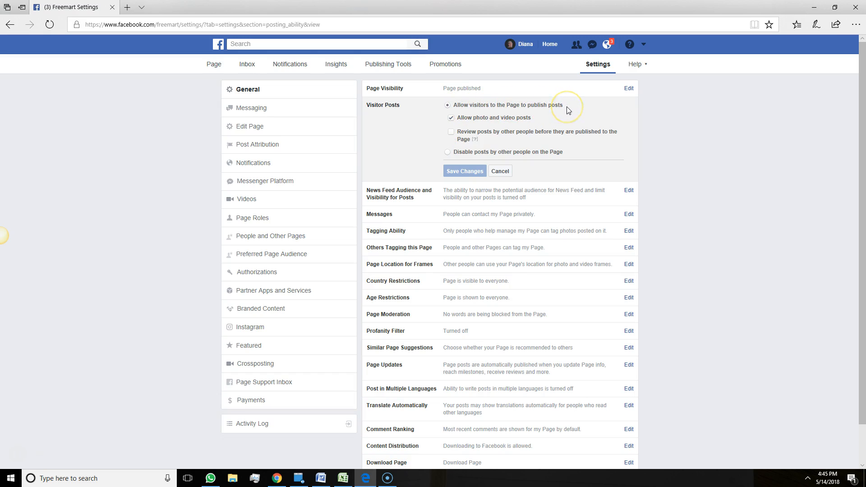
click(451, 134)
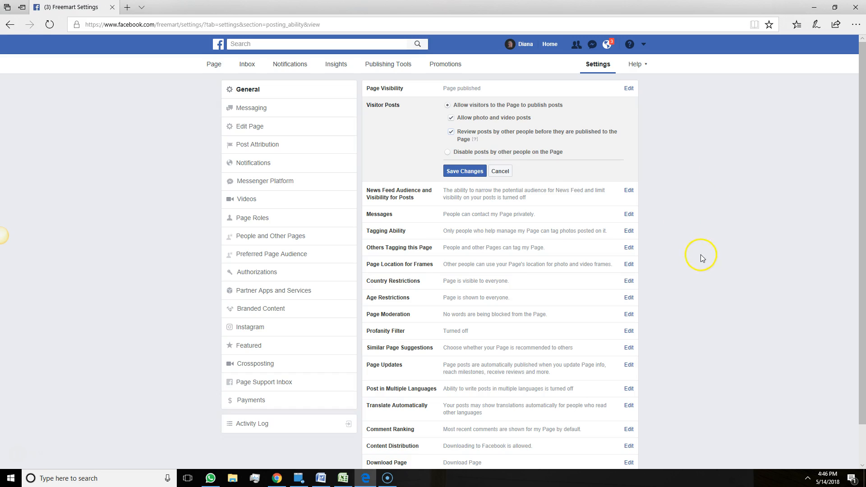
click(469, 172)
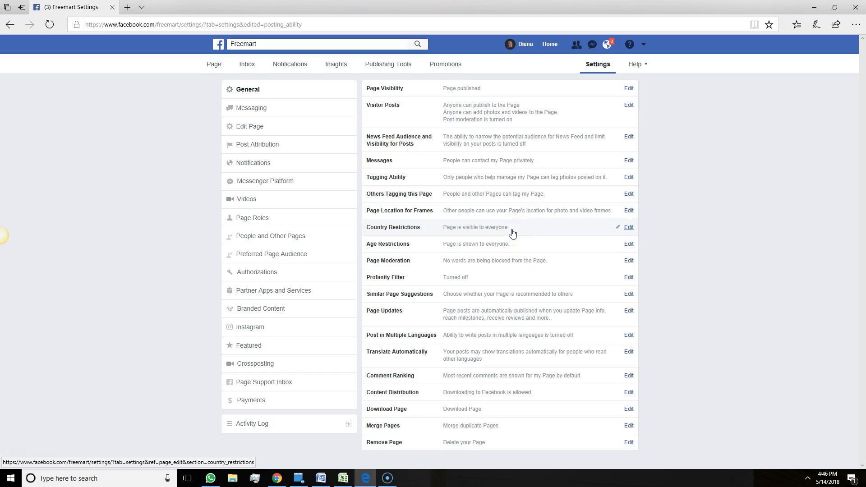
- View the Similar Page Suggestions option and the rest of the general settings without changing them
click(467, 239)
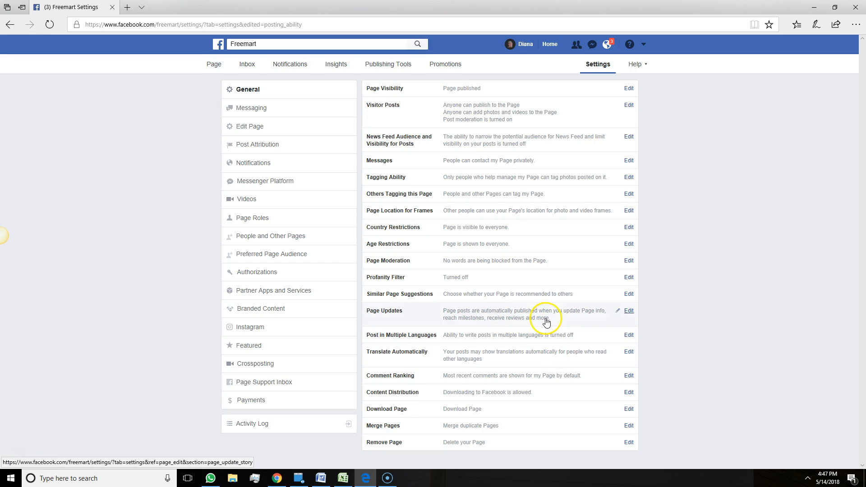
click(447, 295)
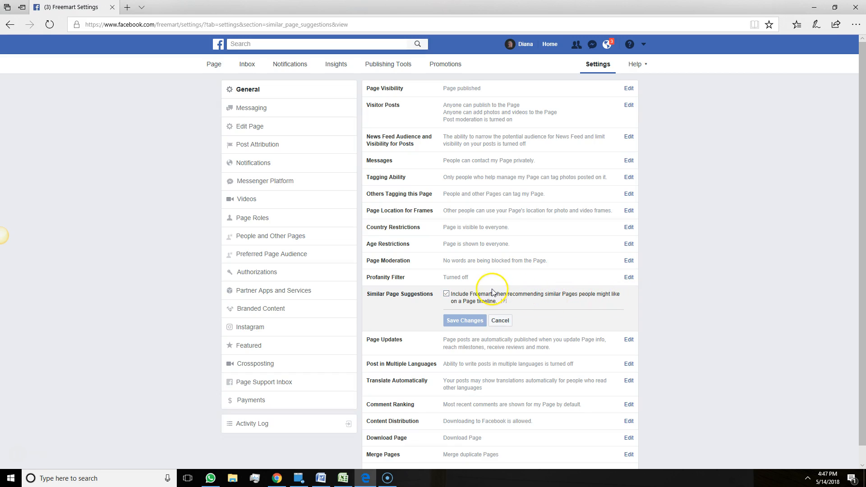
scroll(668, 274, down, 1)
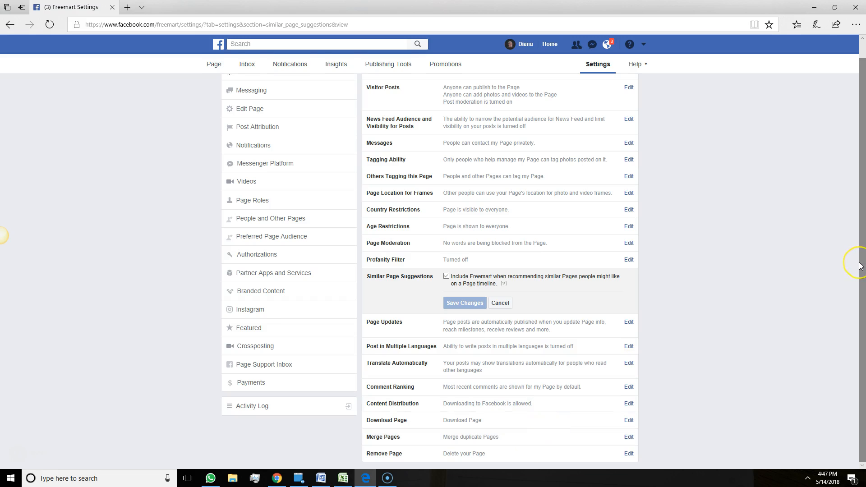
scroll(861, 267, up, 1)
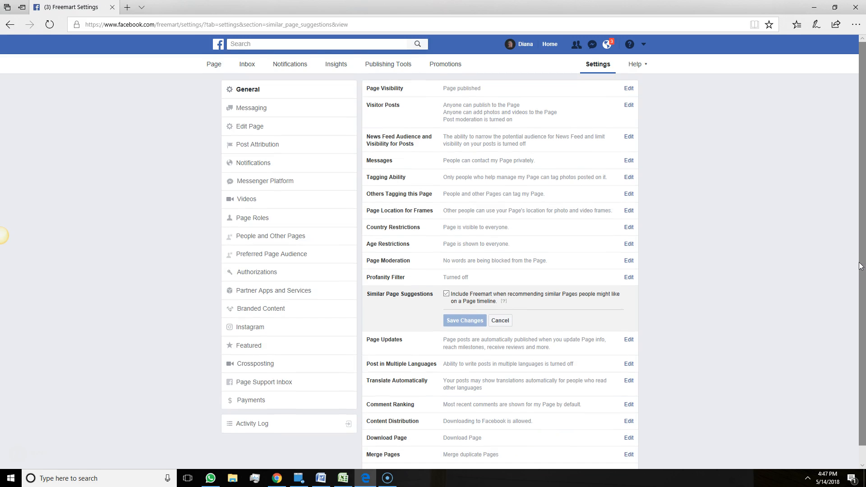
- Turn on instant replies to anyone who messages the page in the messaging settings
click(273, 113)
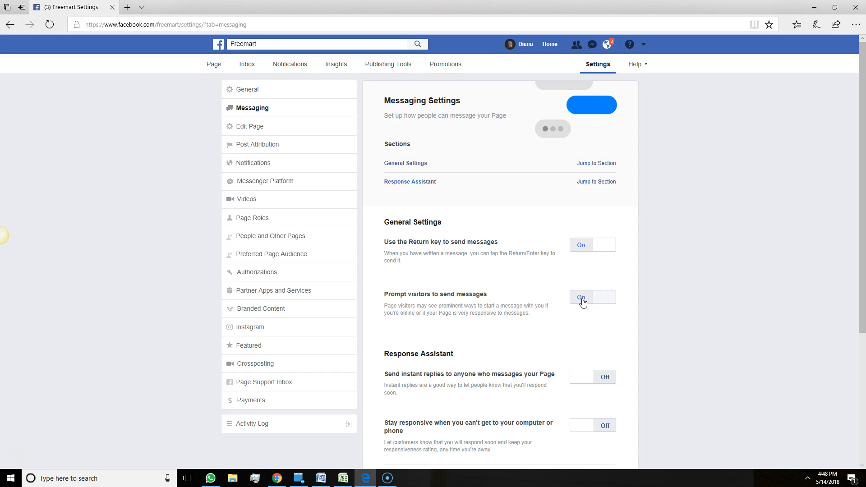
scroll(508, 361, down, 4)
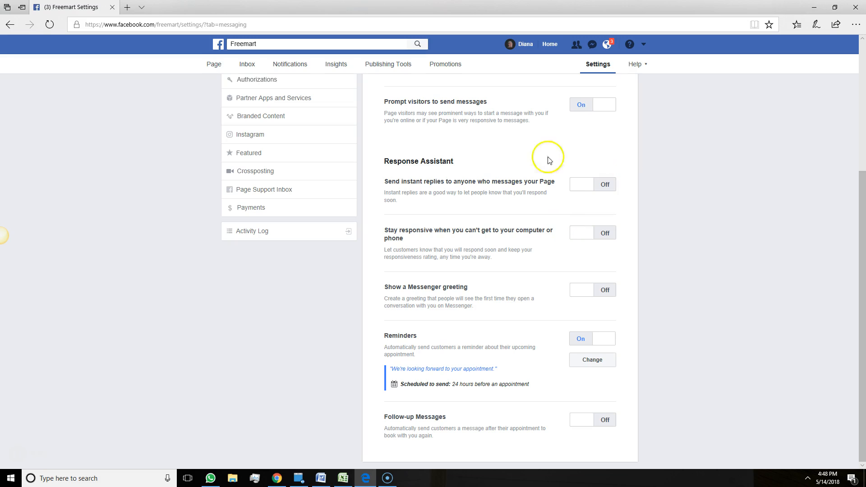
click(599, 188)
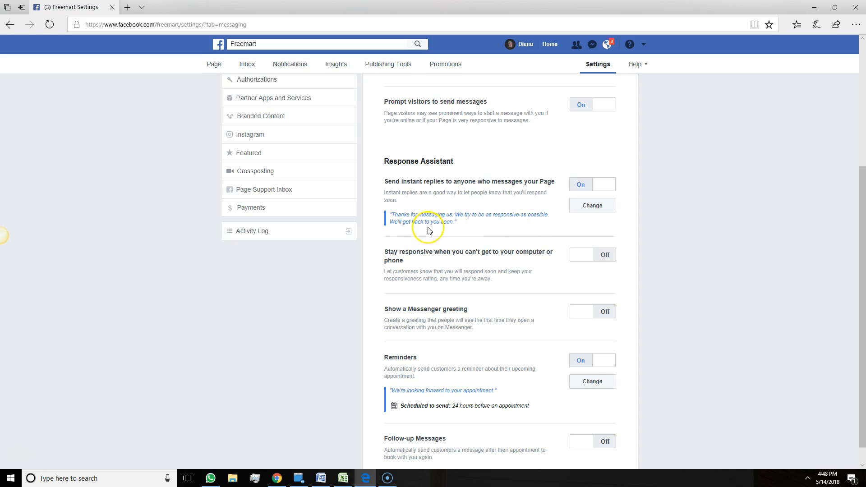
- Open the instant reply message for editing and review its preview and the remaining Response Assistant options
click(581, 211)
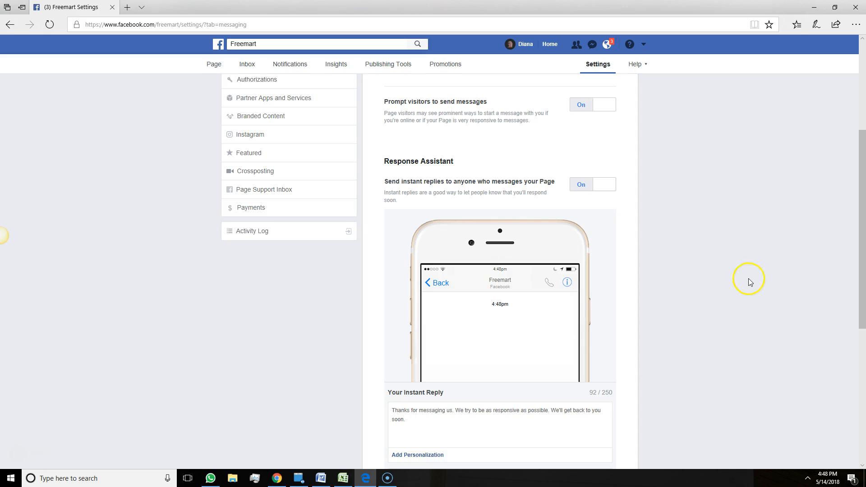
scroll(435, 361, down, 3)
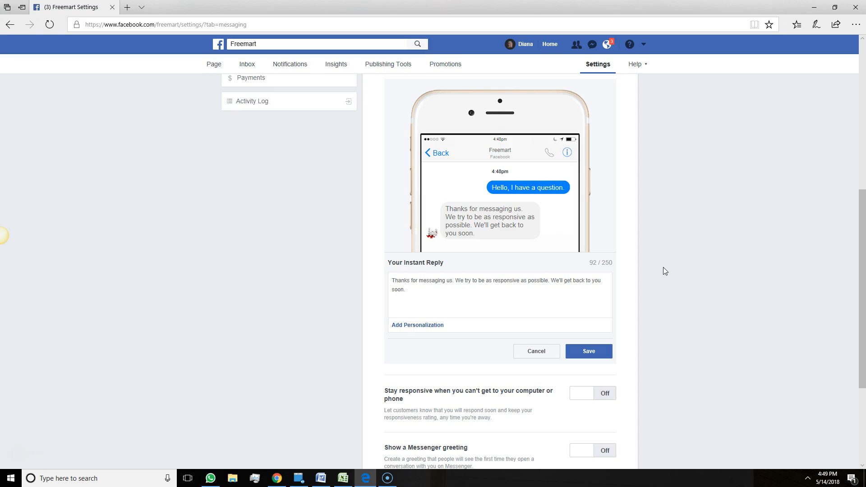
scroll(722, 271, down, 3)
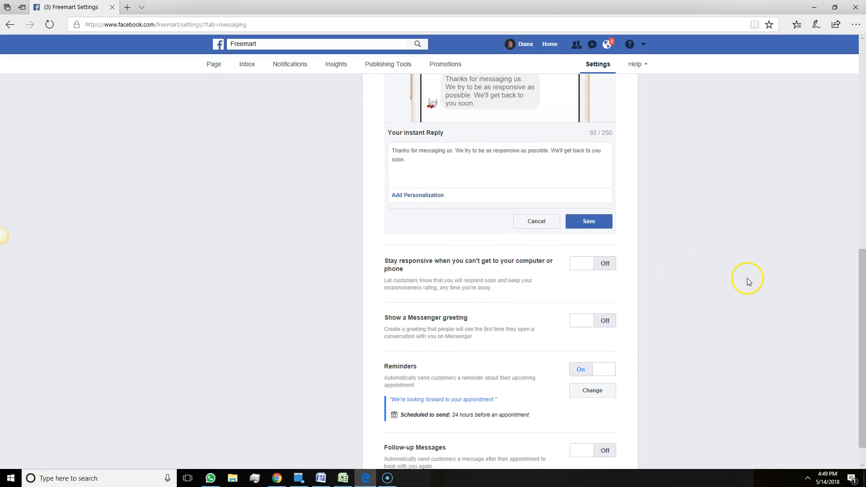
scroll(735, 318, up, 10)
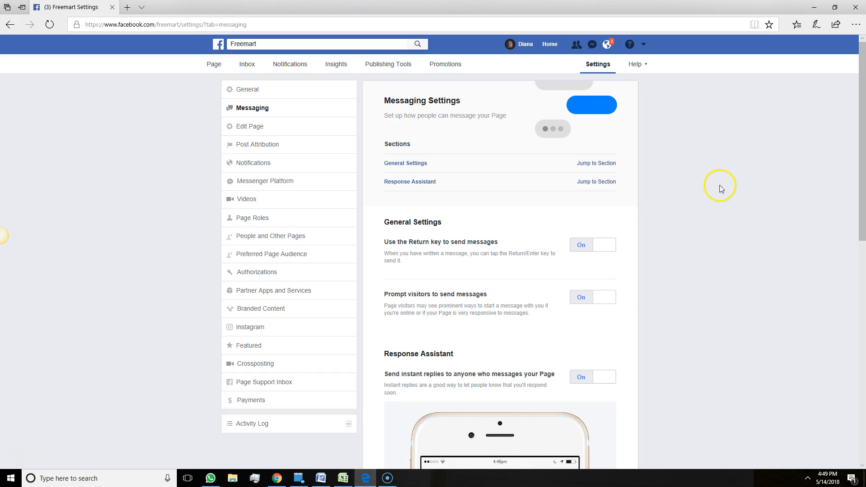
- View the page's inbox and return to the page's home view
click(247, 64)
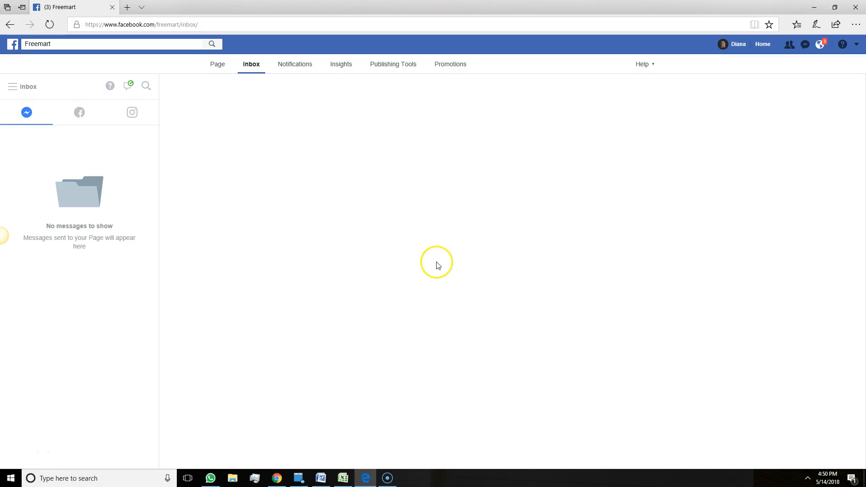
click(217, 65)
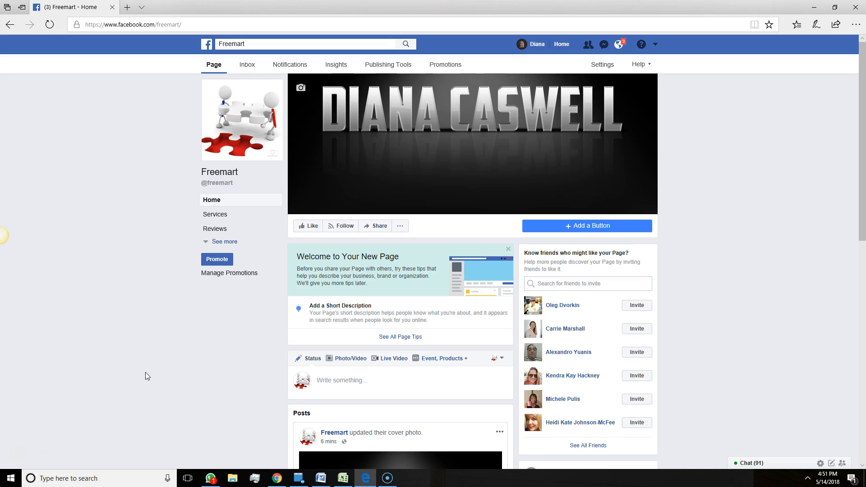
mouse_move(1, 235)
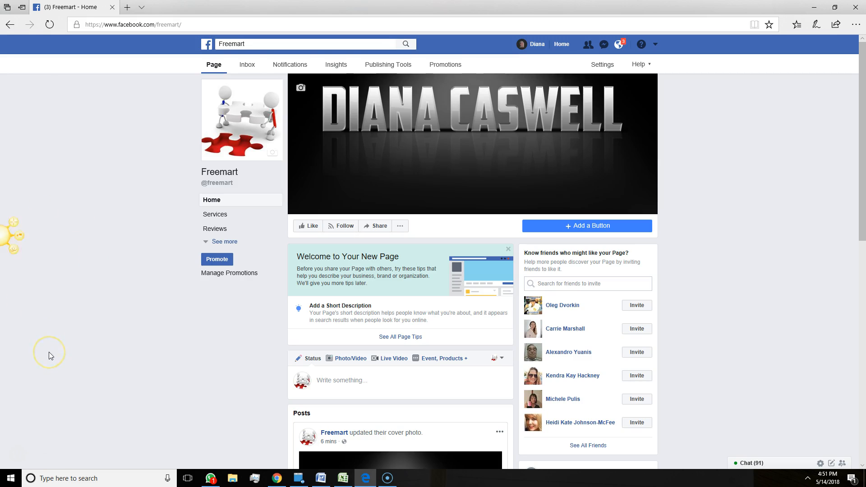